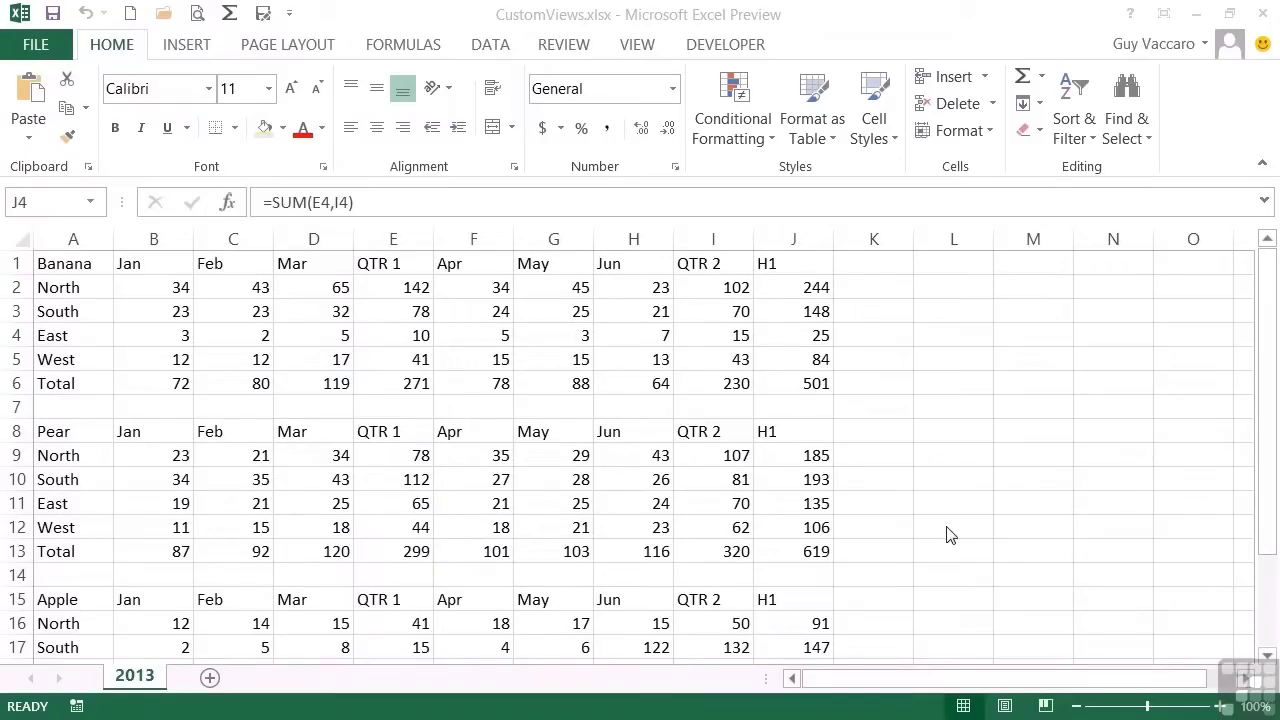
Bring Excel into focus and show the View tab for CustomViews.xlsx.
left_click(641, 62)
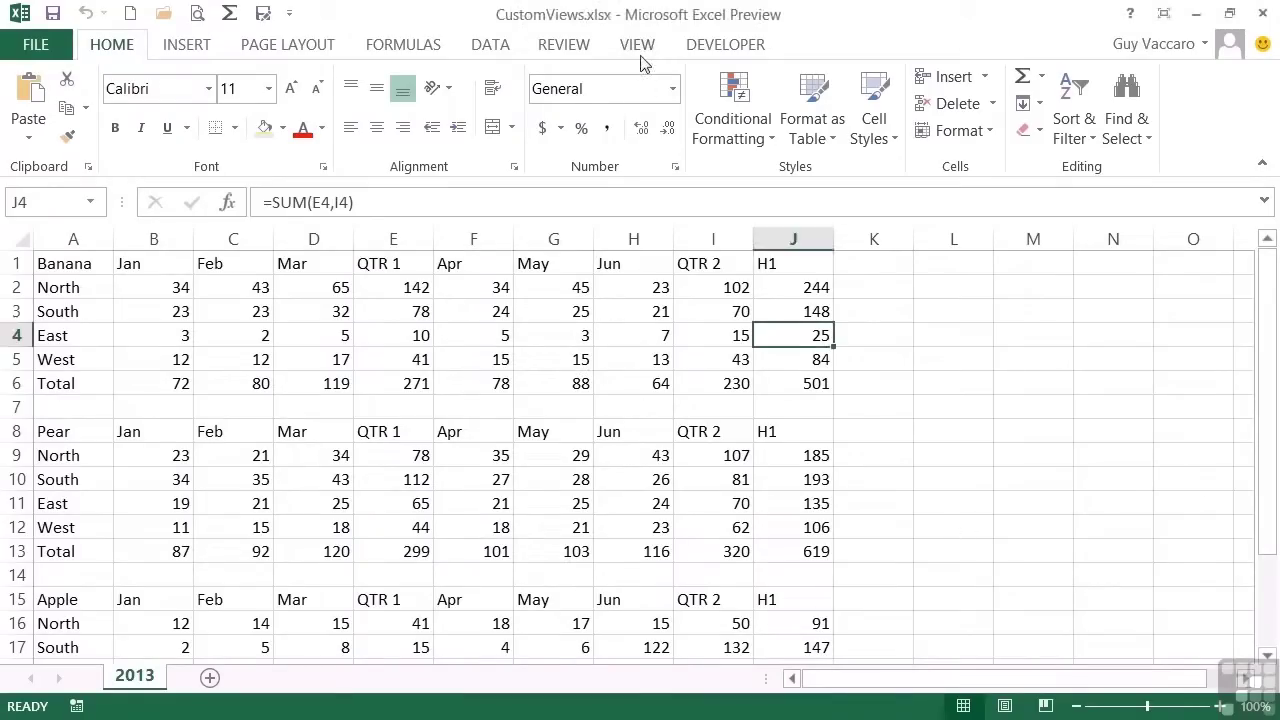
left_click(638, 45)
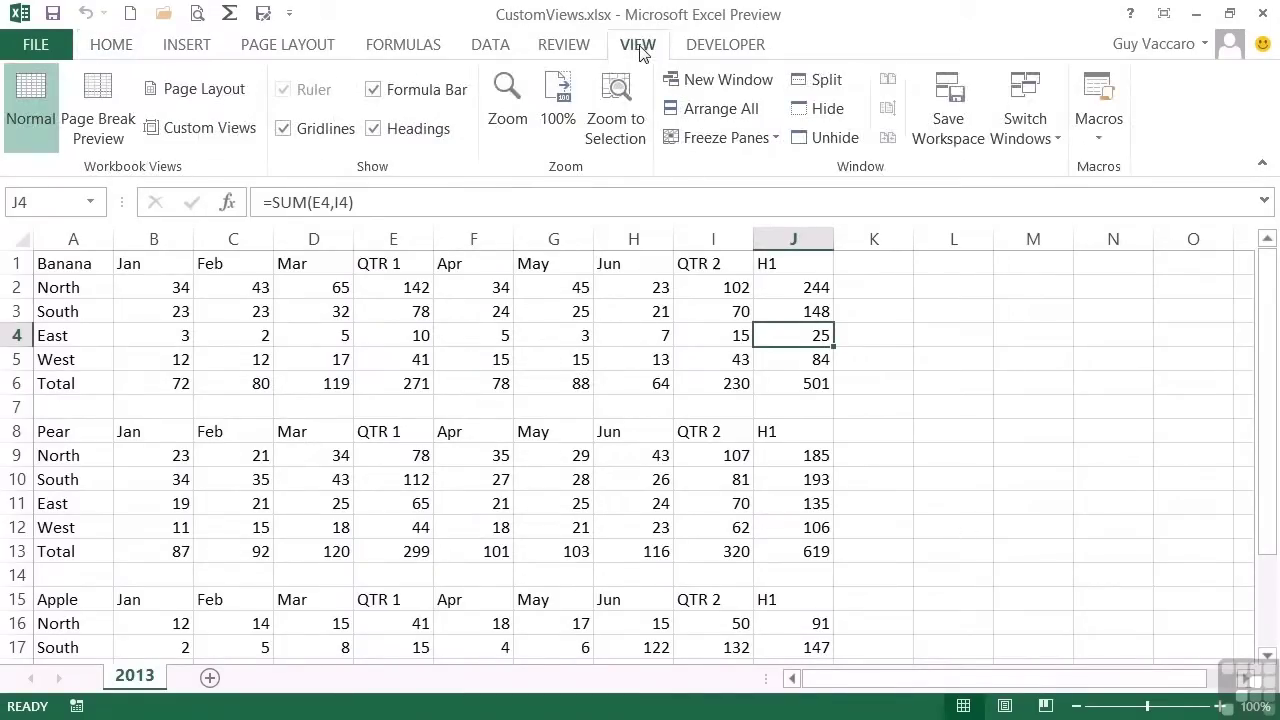
Apply the saved Quarters custom view so only QTR 1, QTR 2 and H1 totals show.
left_click(229, 135)
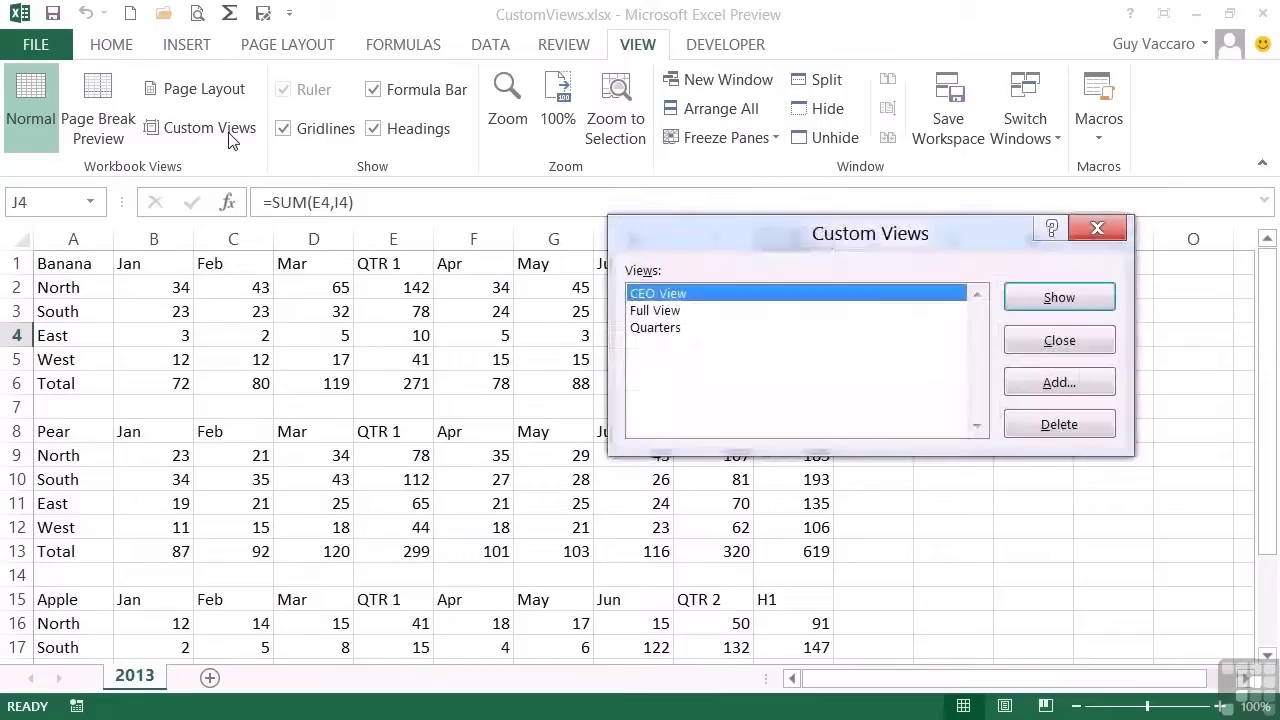
left_click(690, 328)
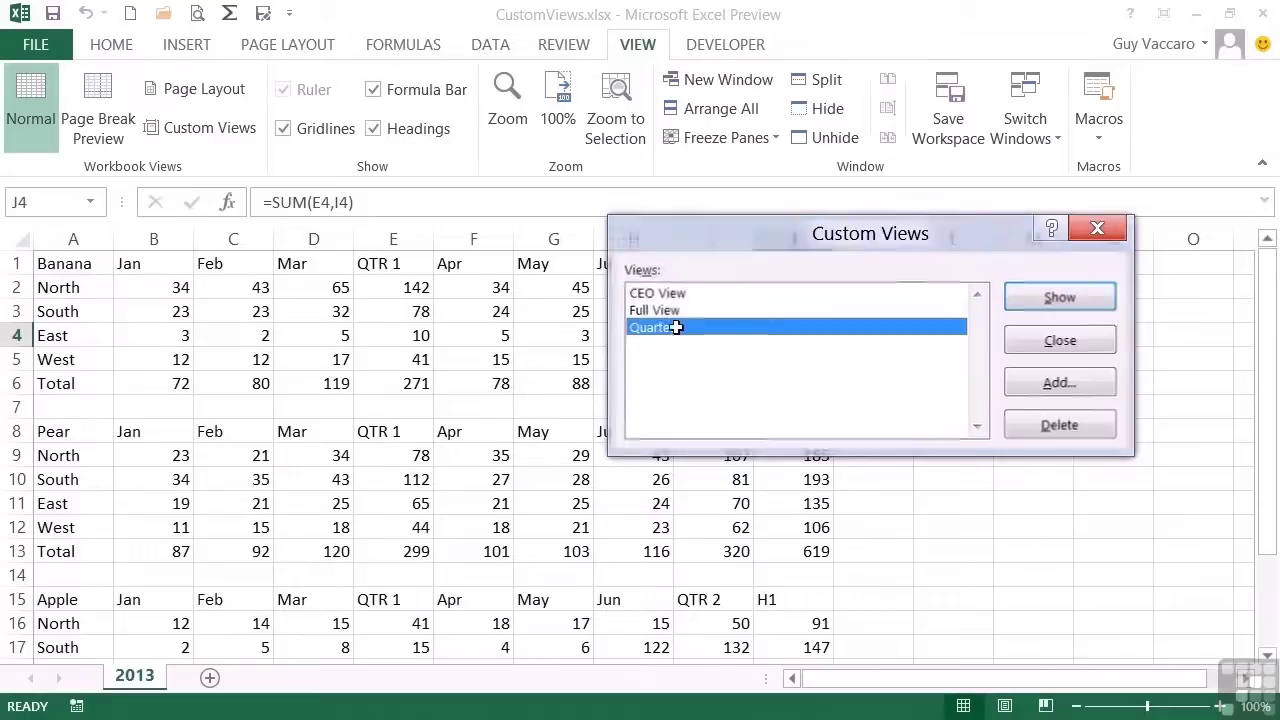
double_click(676, 328)
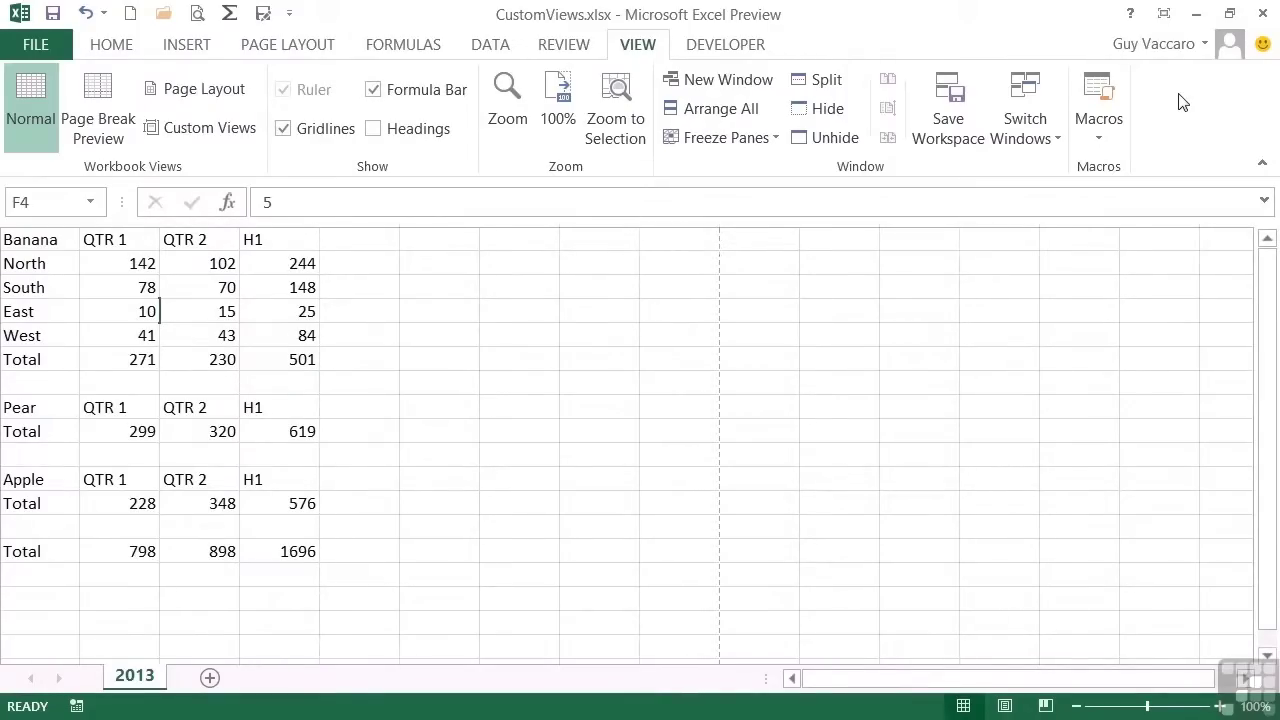
Open Excel Options at the Customize Ribbon page from the ribbon's right-click menu.
left_click(290, 18)
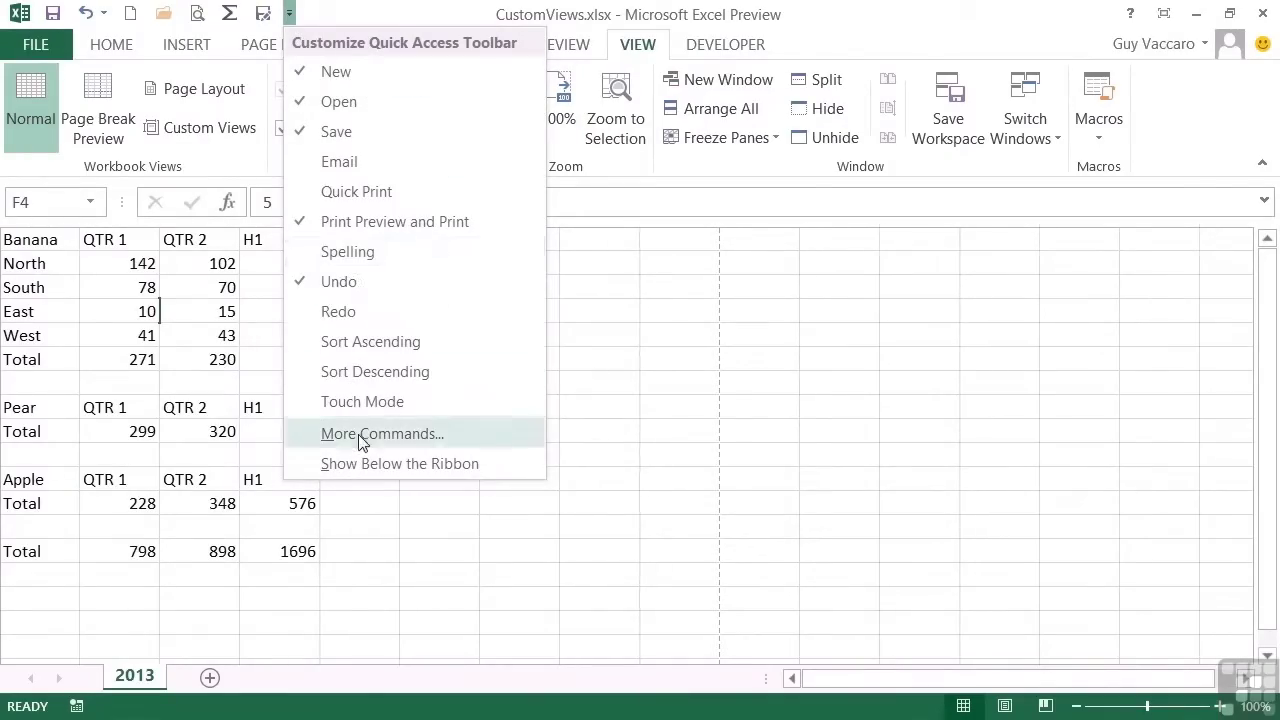
right_click(1158, 131)
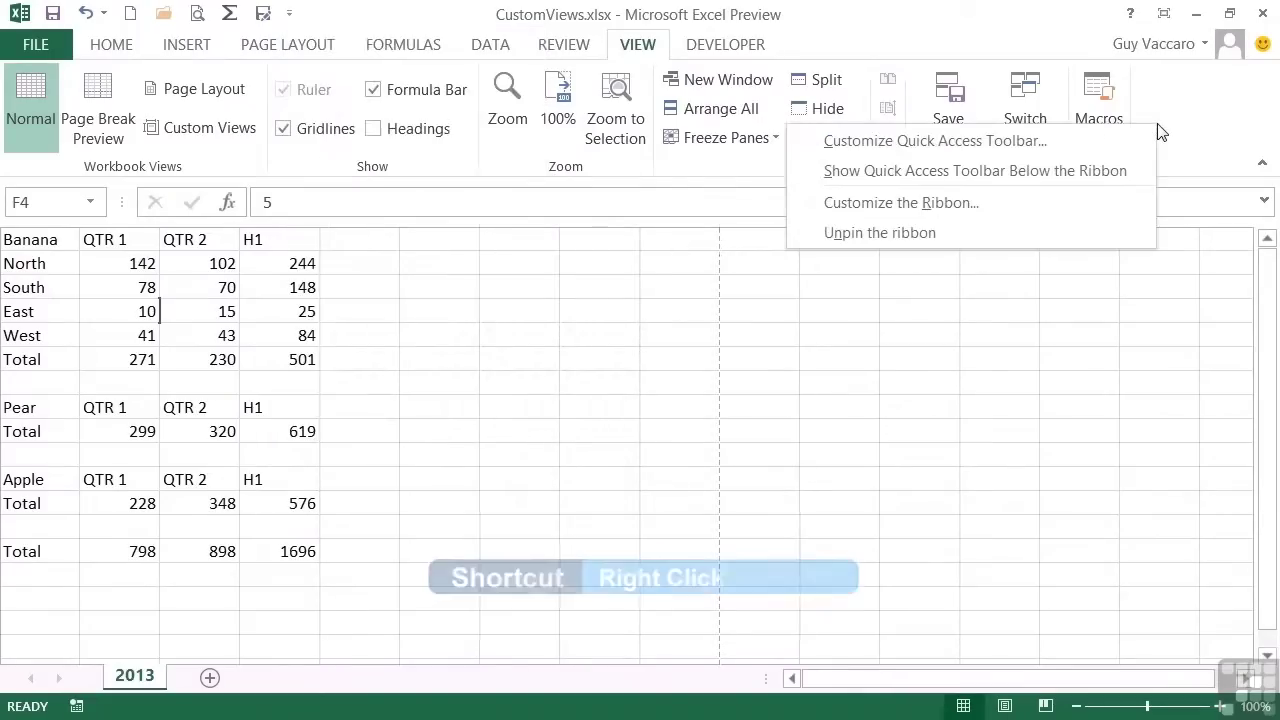
left_click(938, 204)
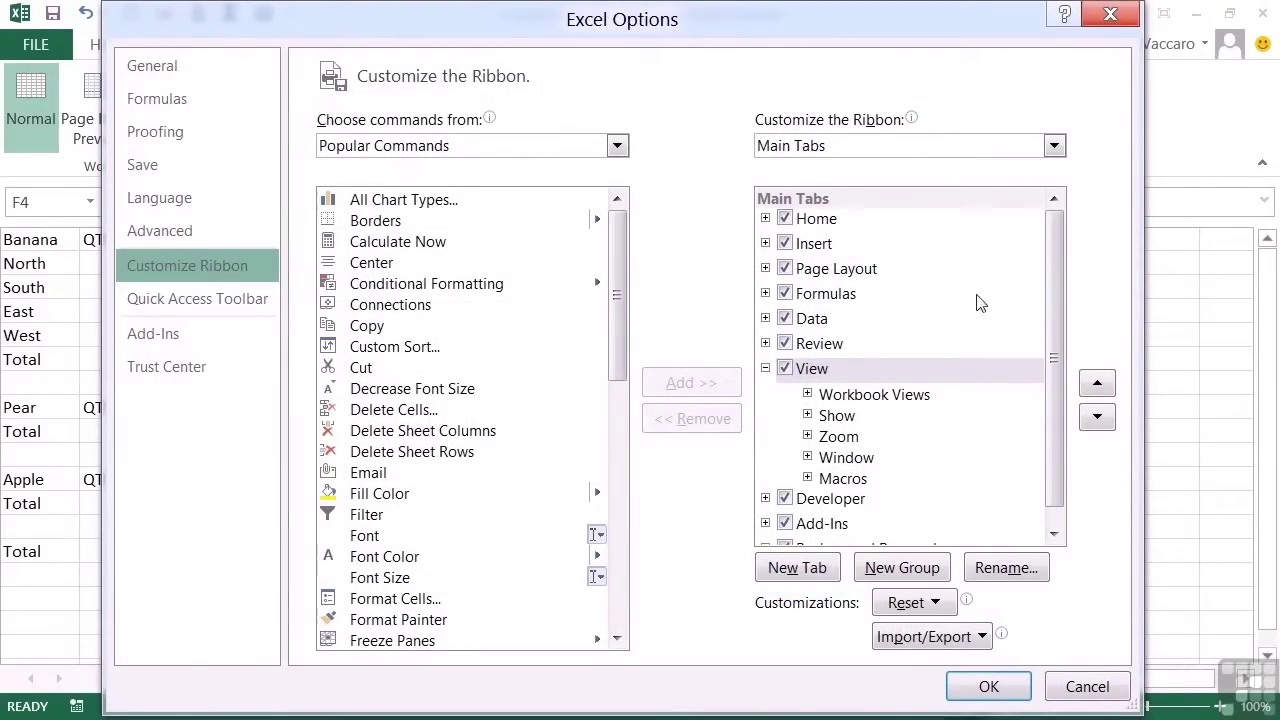
Add a new custom group to the View tab and name it 'Views'.
left_click(814, 372)
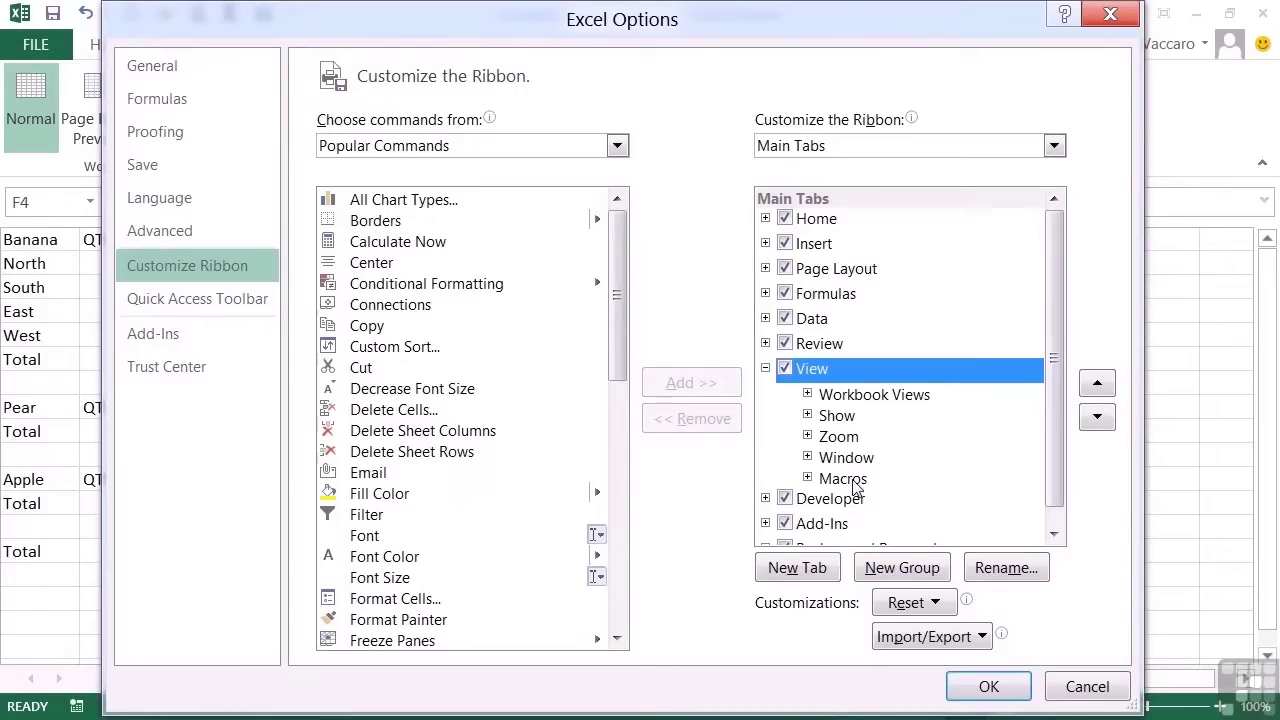
left_click(901, 570)
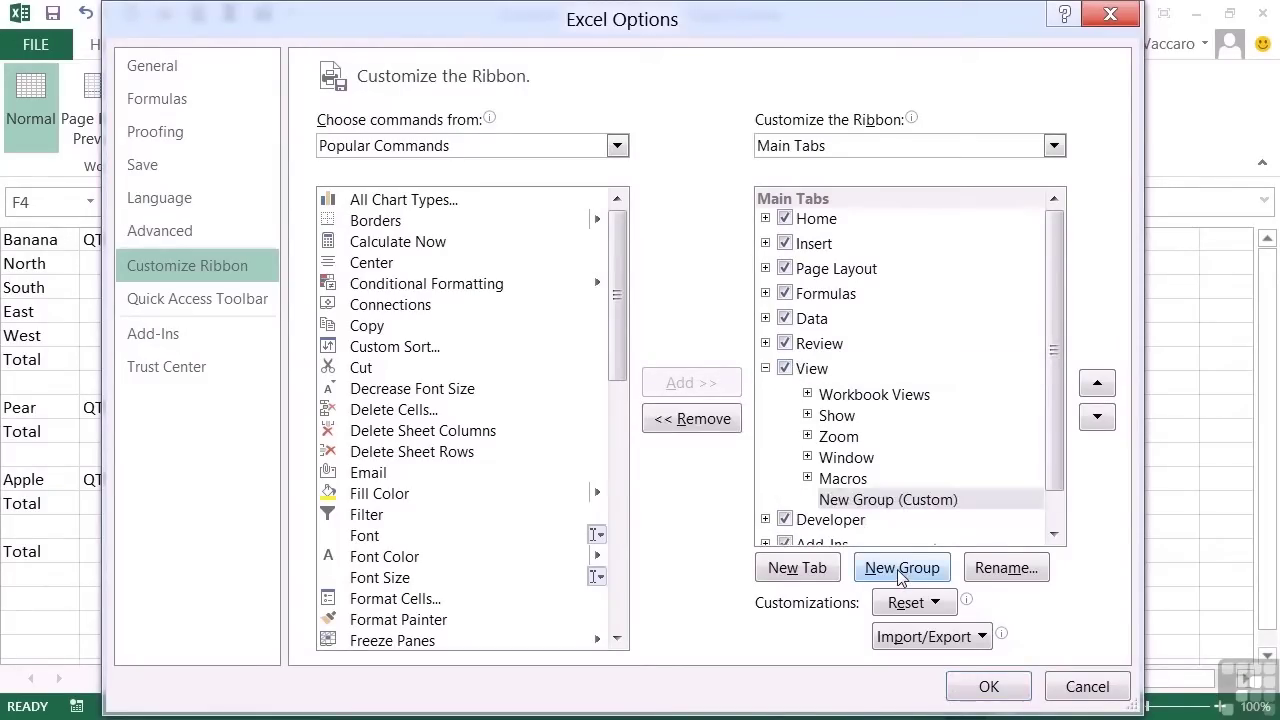
left_click(997, 569)
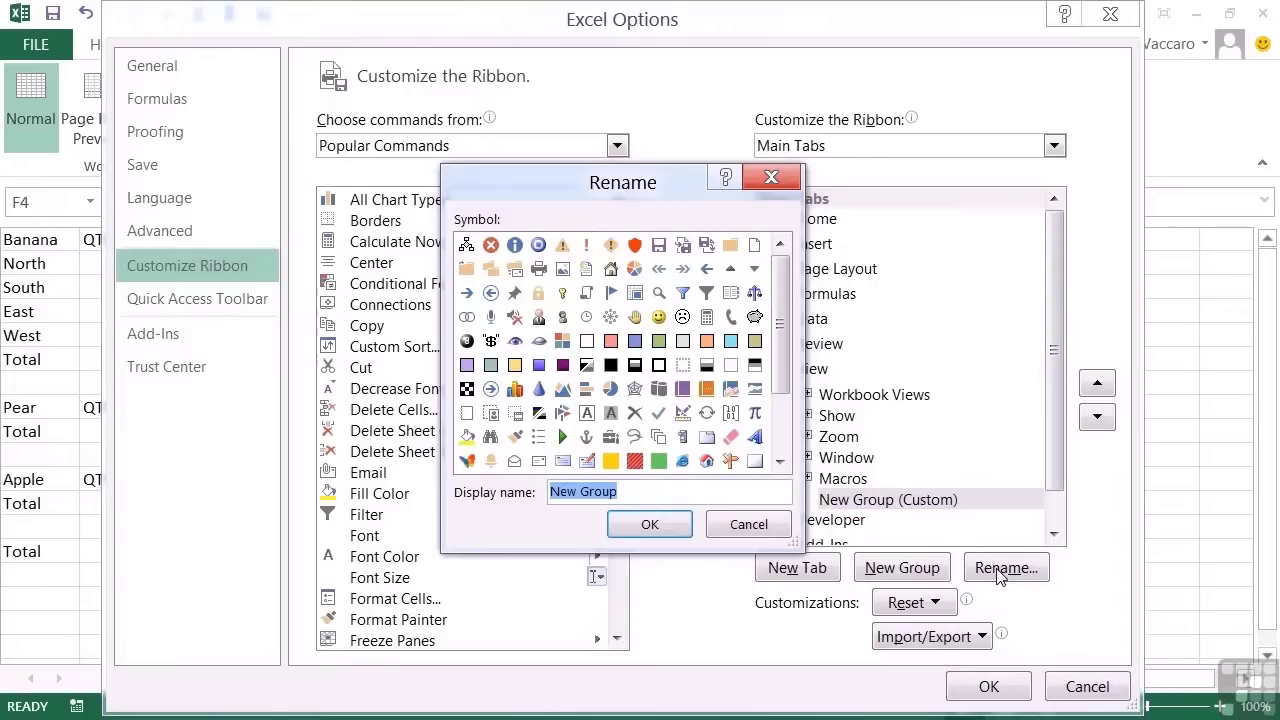
type("Views")
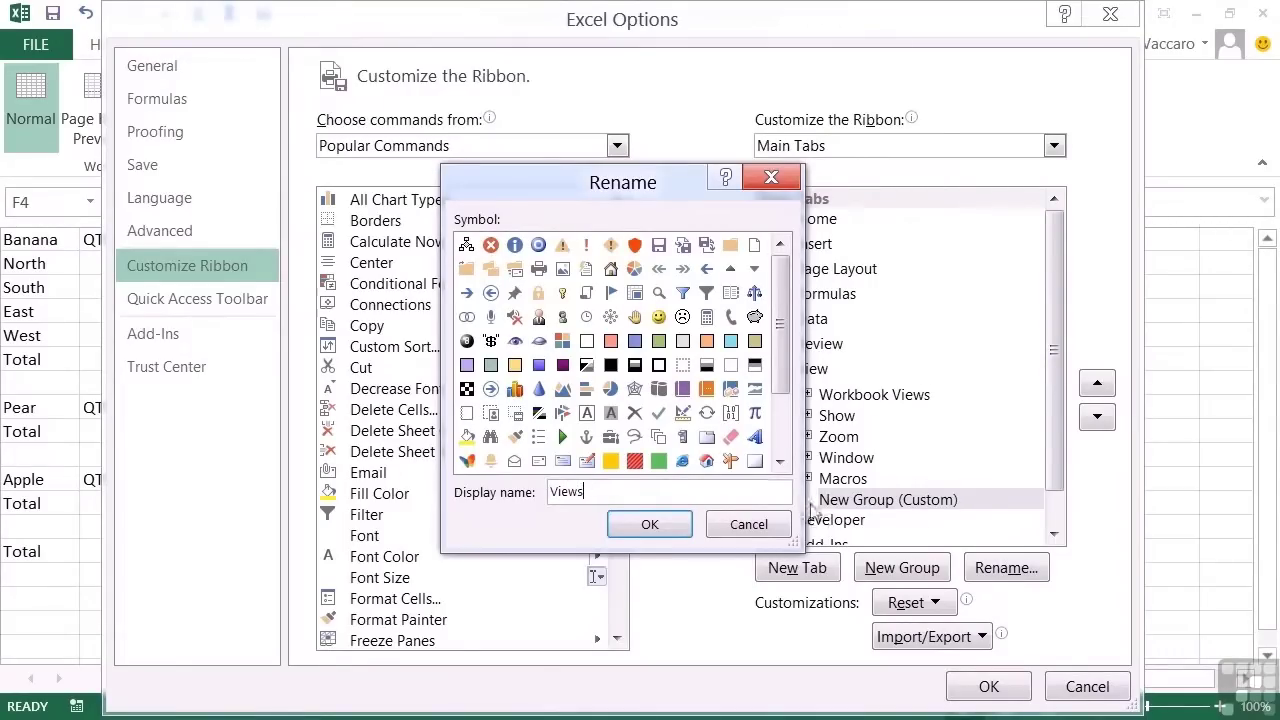
left_click(672, 527)
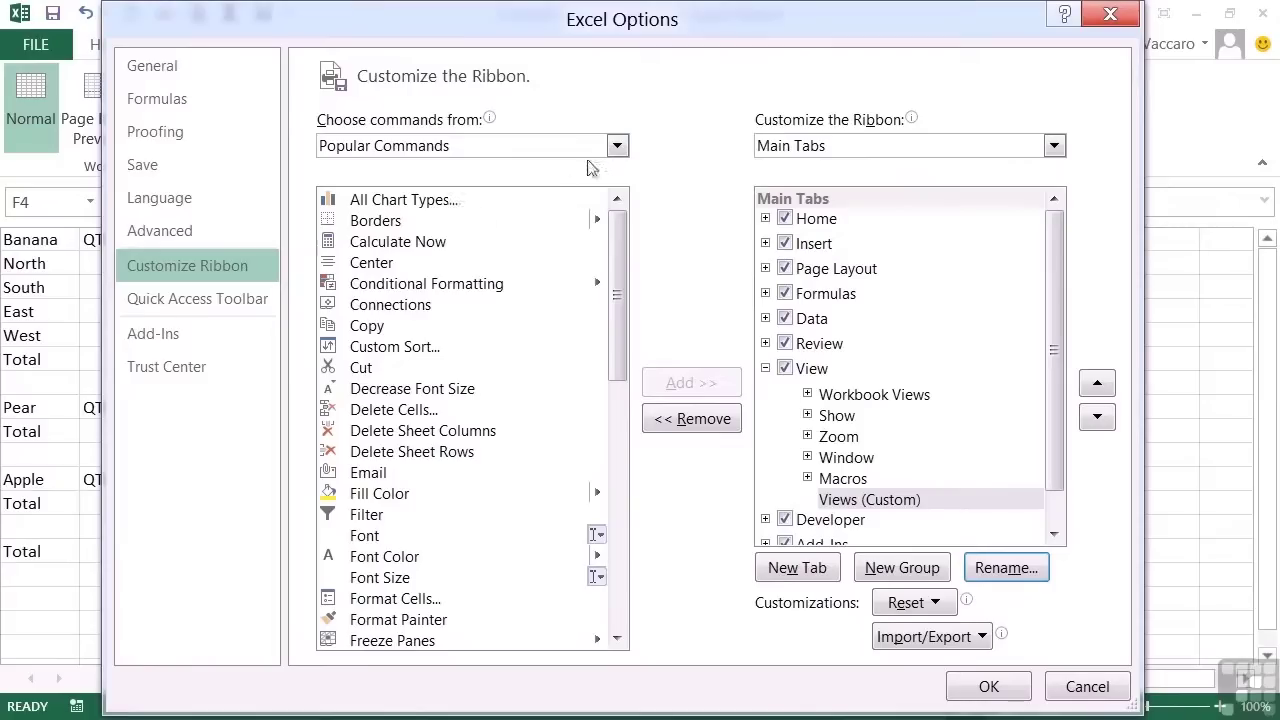
Add the Custom Views dropdown from All Commands into the Views (Custom) group.
left_click(617, 146)
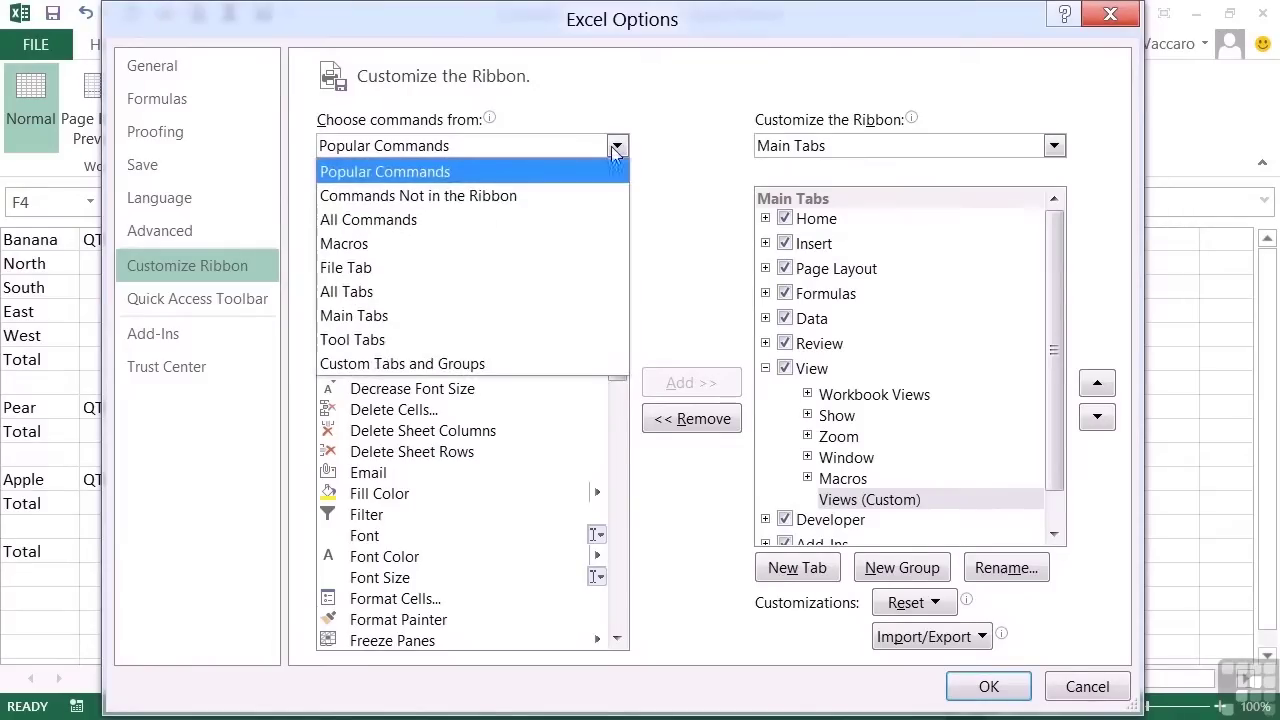
left_click(410, 229)
left_click_drag(617, 220, 616, 310)
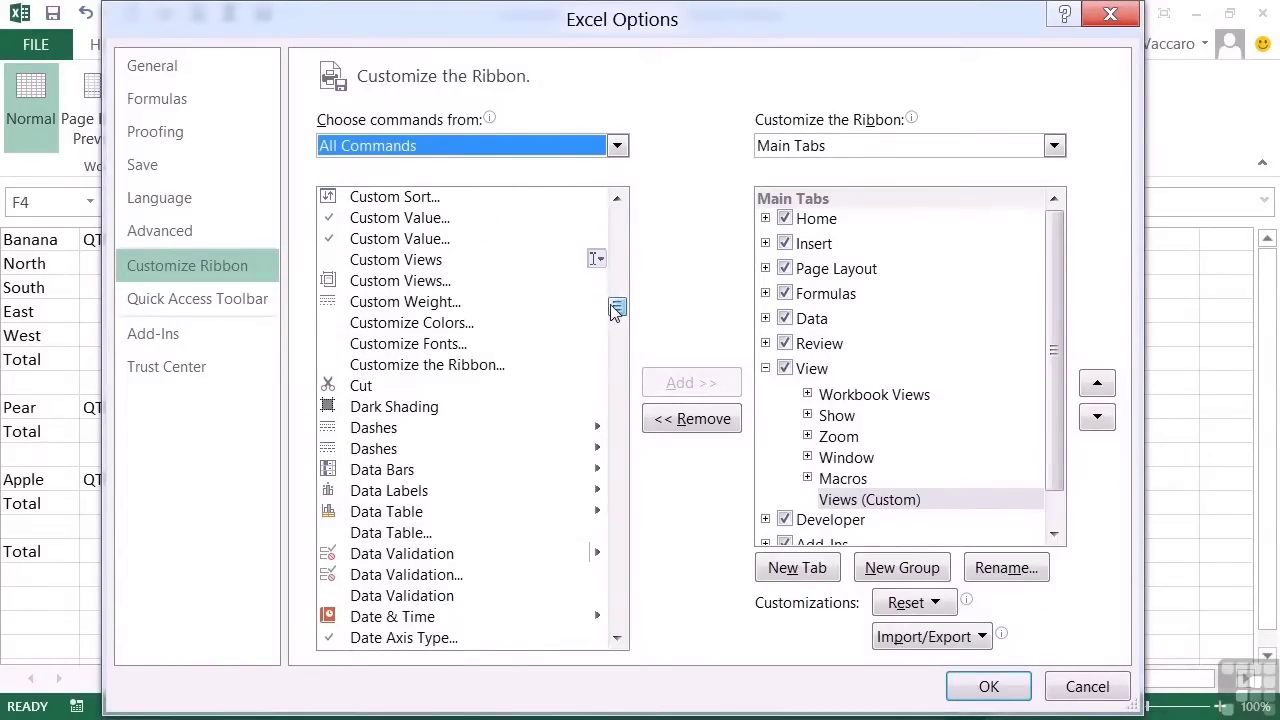
left_click(381, 263)
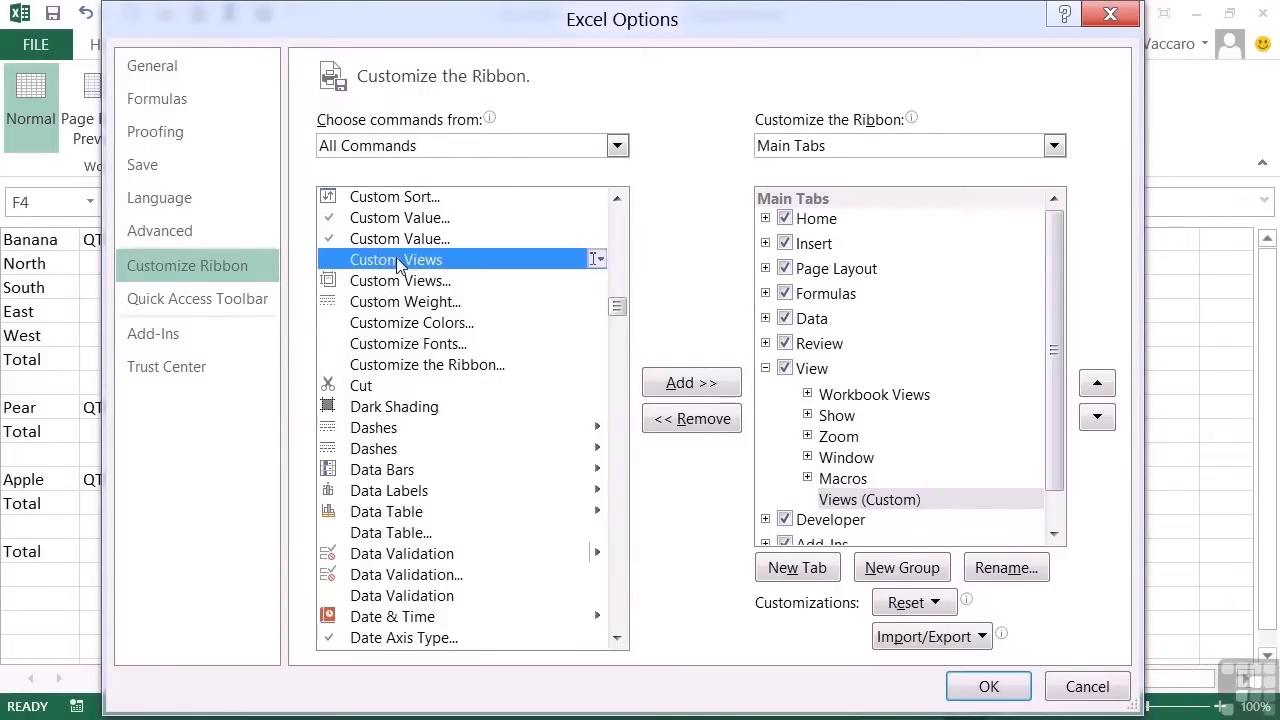
left_click_drag(400, 262, 889, 468)
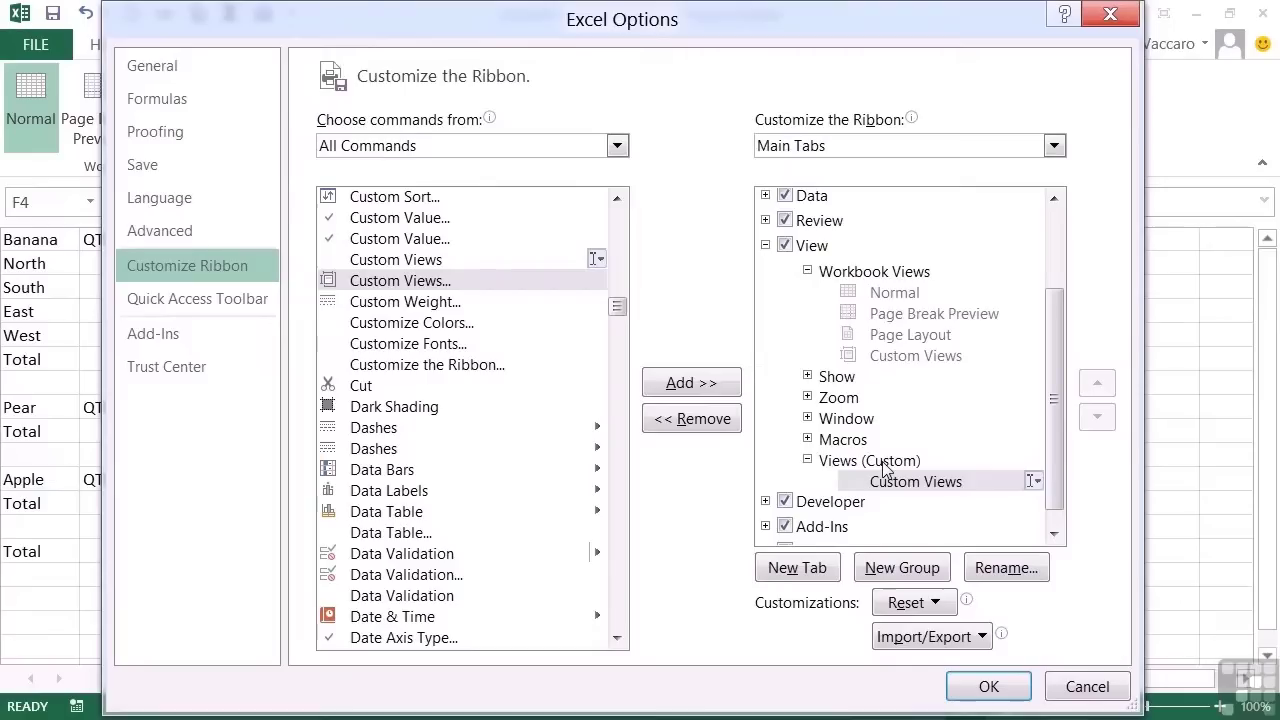
Rename the Custom Views command to 'My Views' and apply the ribbon changes.
left_click(903, 485)
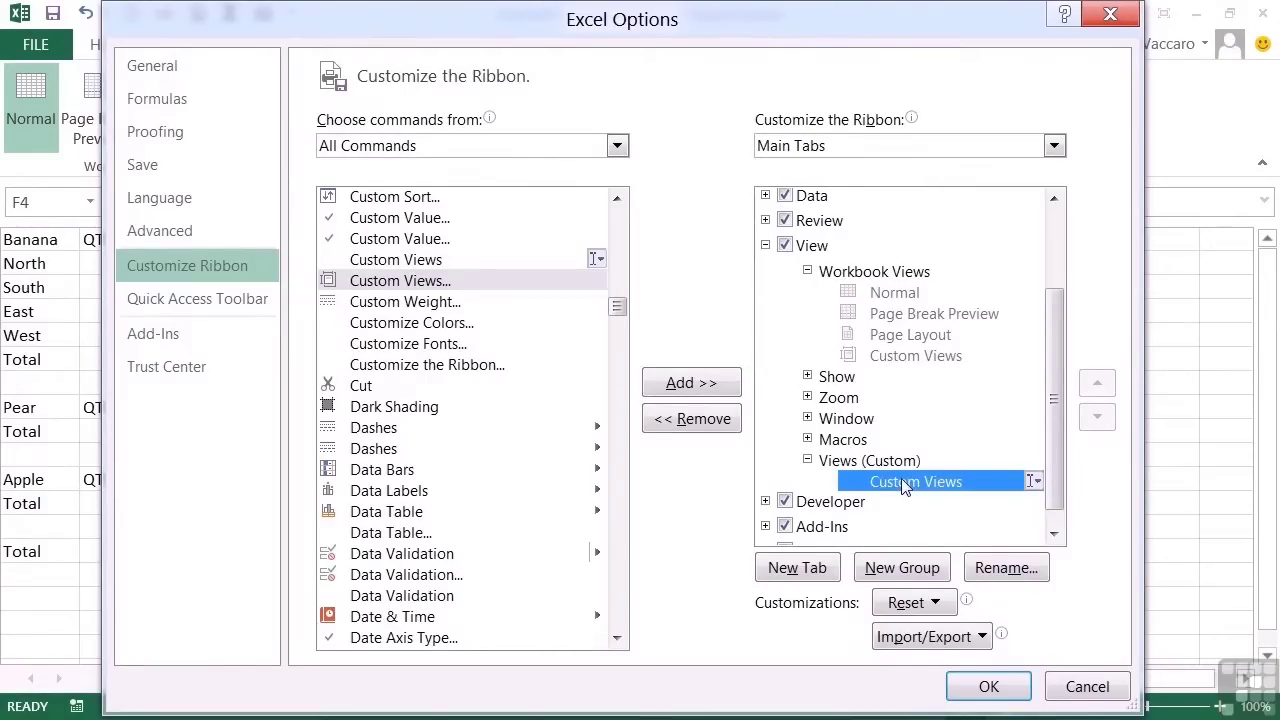
left_click(1025, 572)
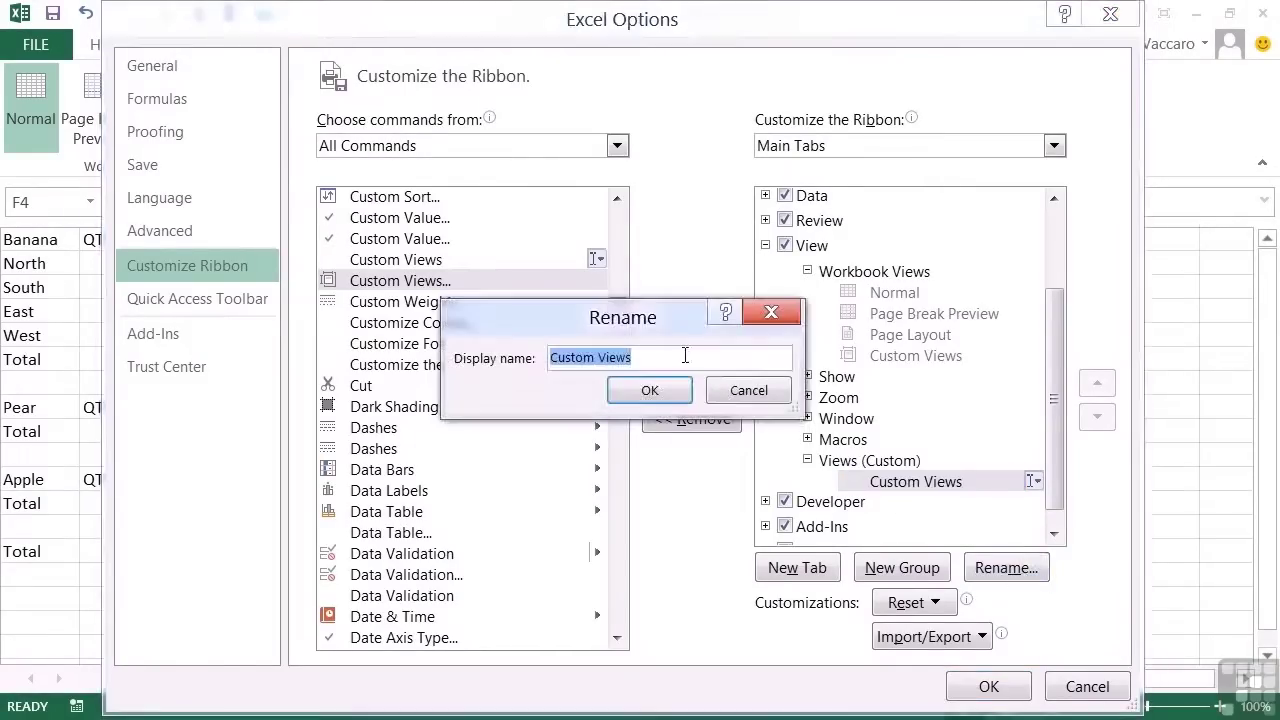
left_click(595, 358)
key("BackSpace")
key("BackSpace")
key("BackSpace")
key("BackSpace")
key("BackSpace")
key("BackSpace")
key("BackSpace")
type("My")
left_click(632, 387)
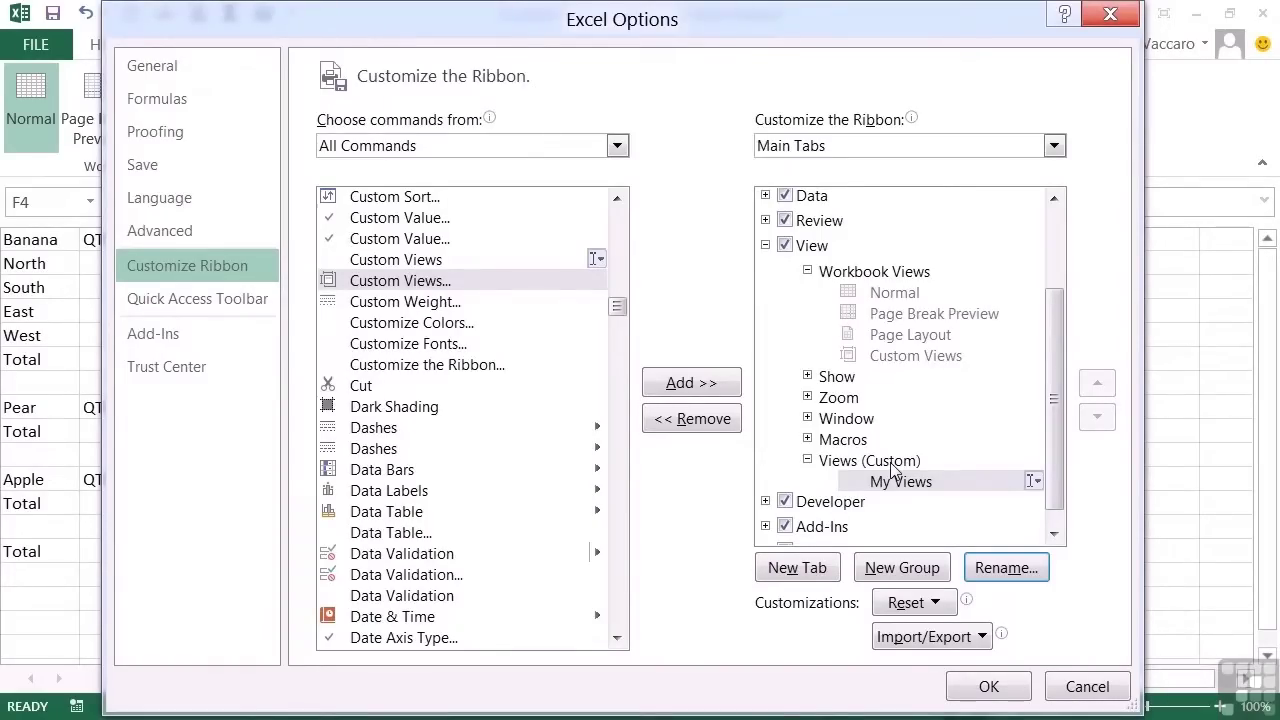
left_click(988, 686)
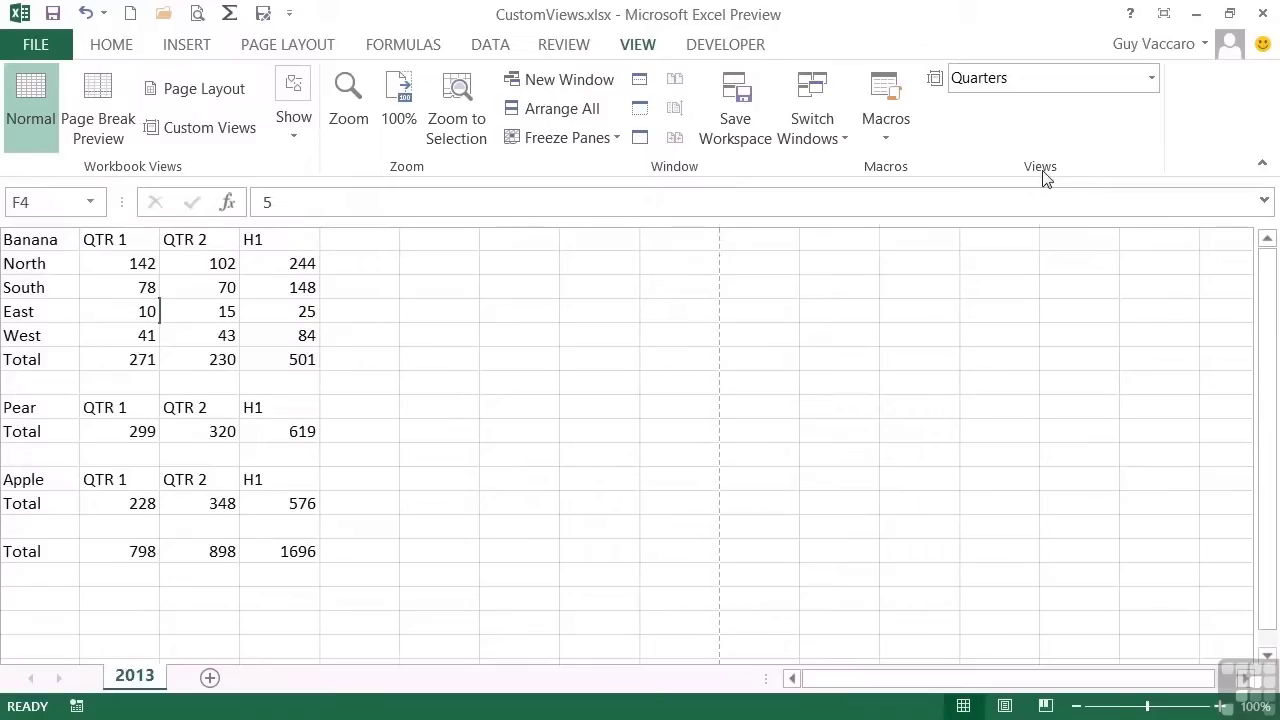
Switch through CEO View, Quarters and Full View using the new Views group dropdown.
left_click(1150, 80)
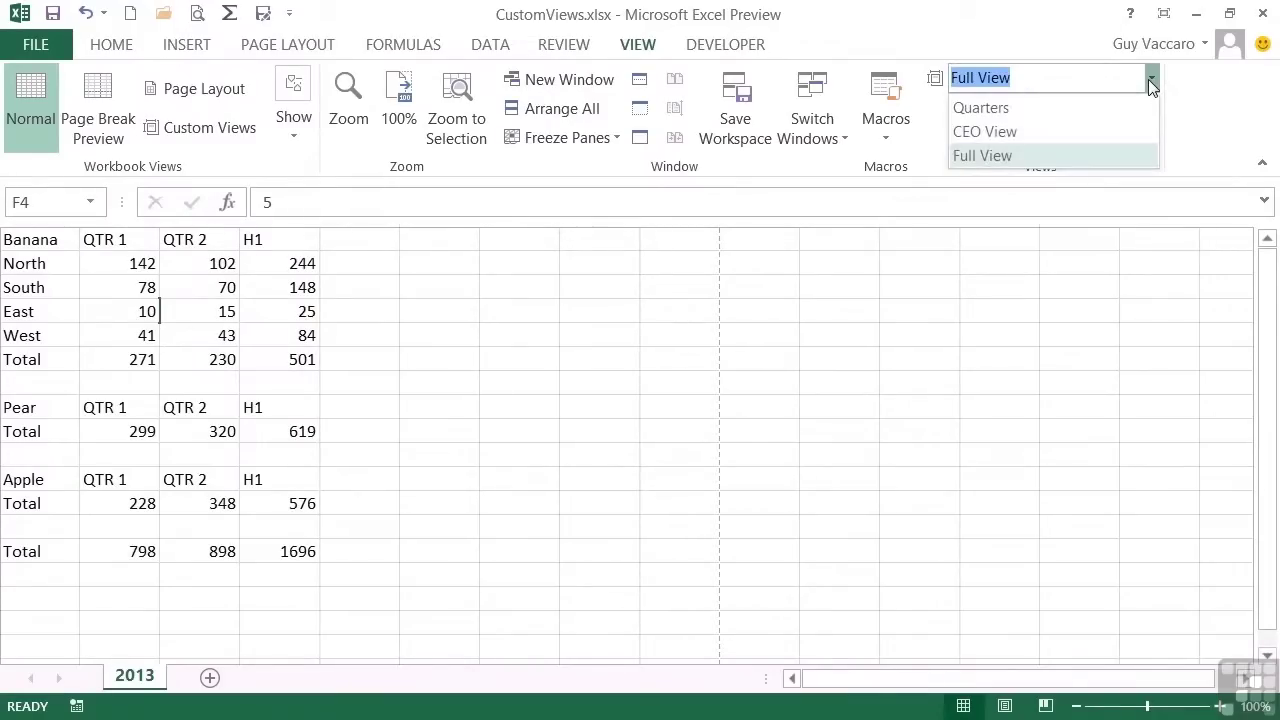
left_click(1036, 133)
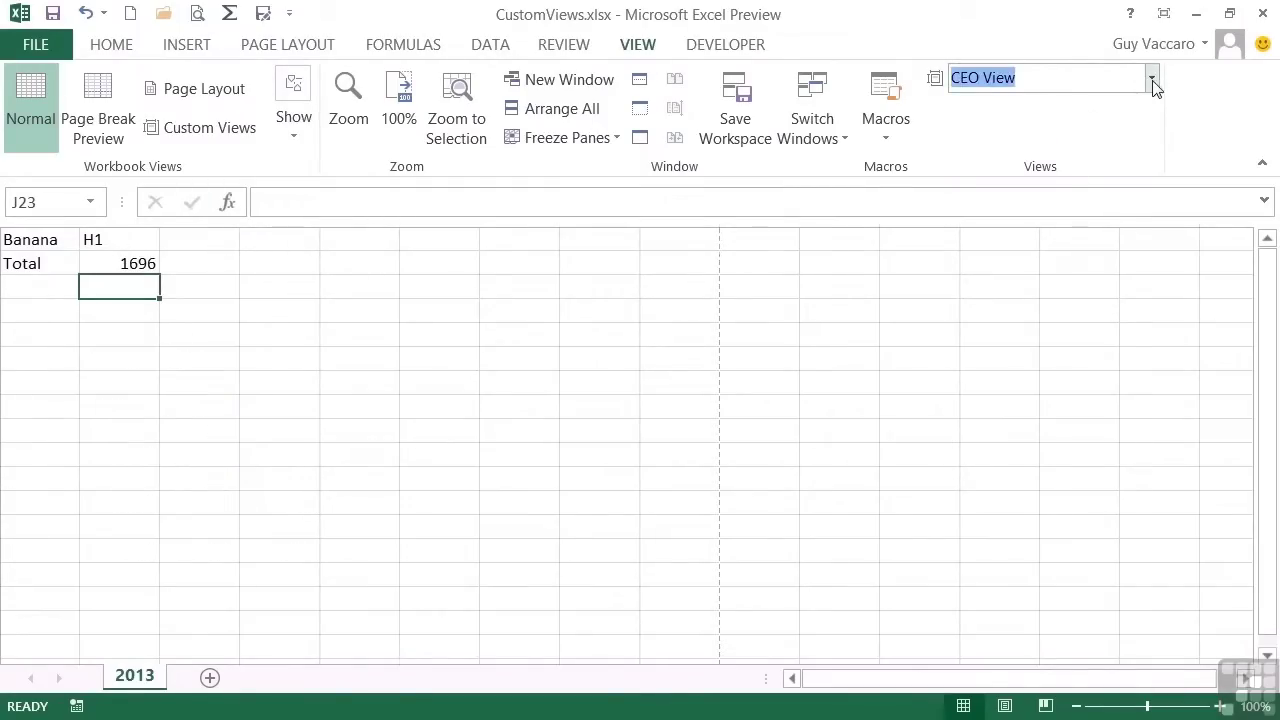
left_click(1152, 80)
left_click(1040, 104)
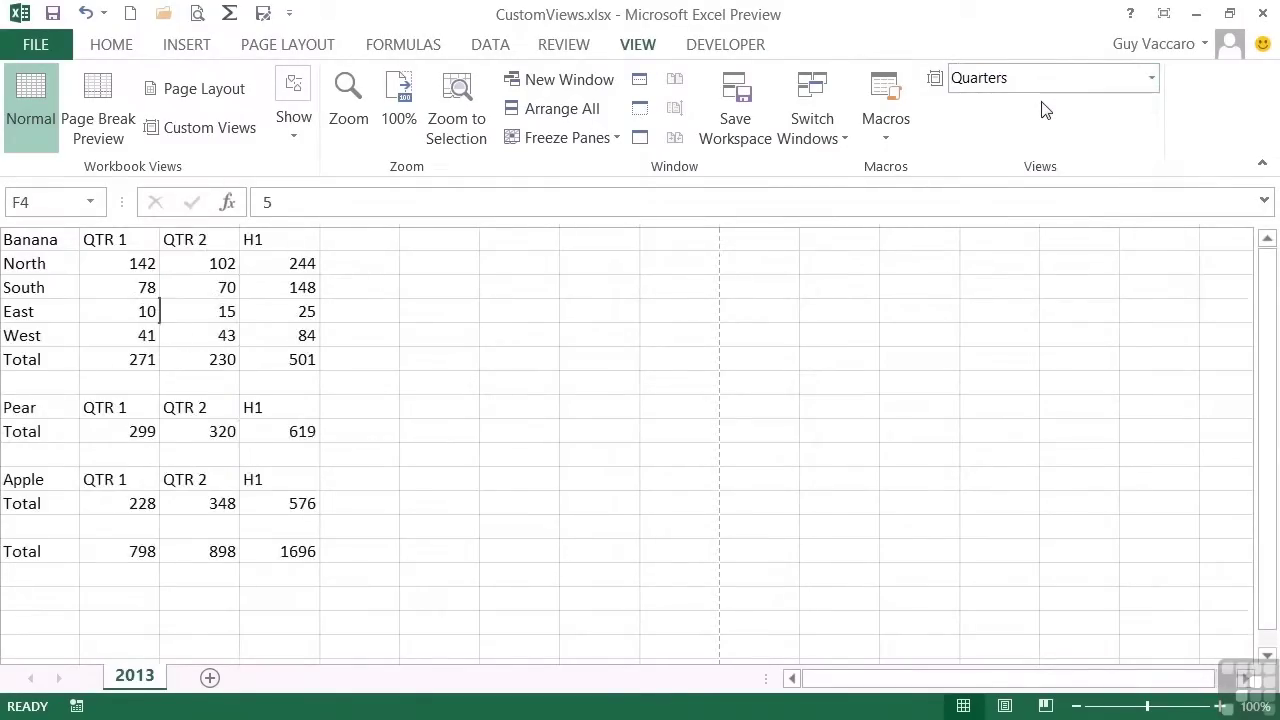
left_click(1155, 80)
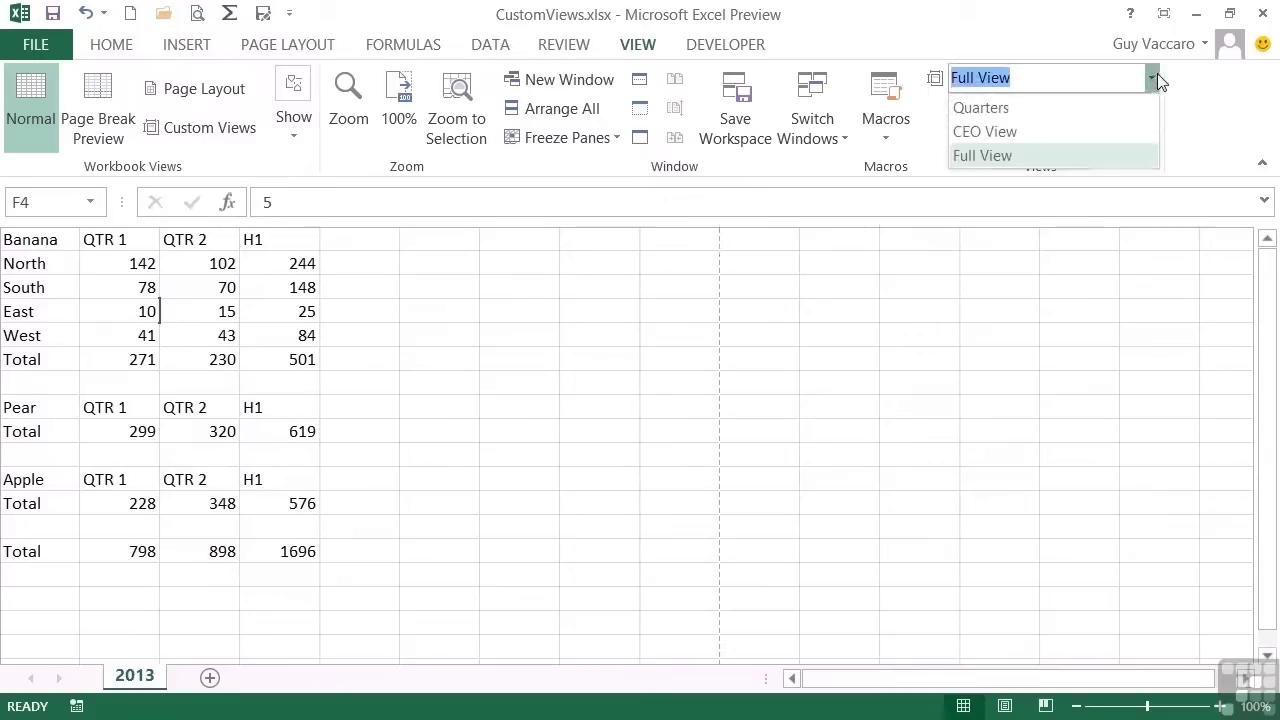
left_click(1033, 155)
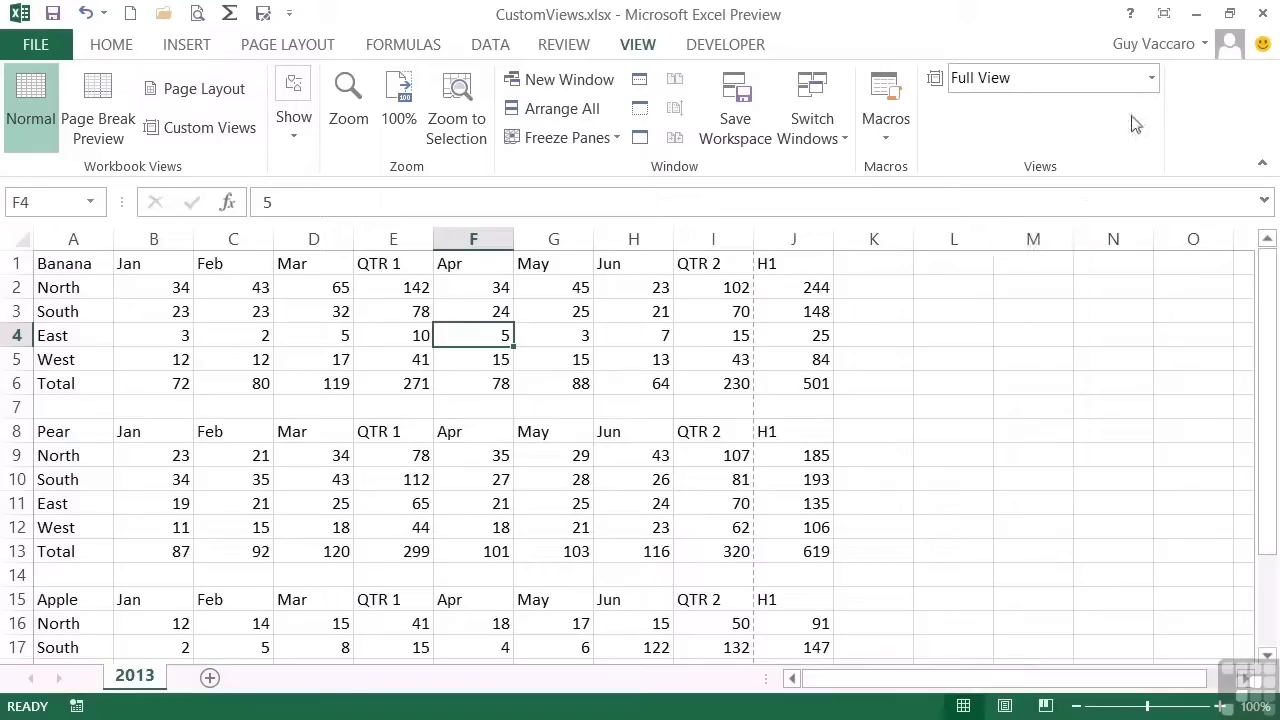
left_click(1151, 79)
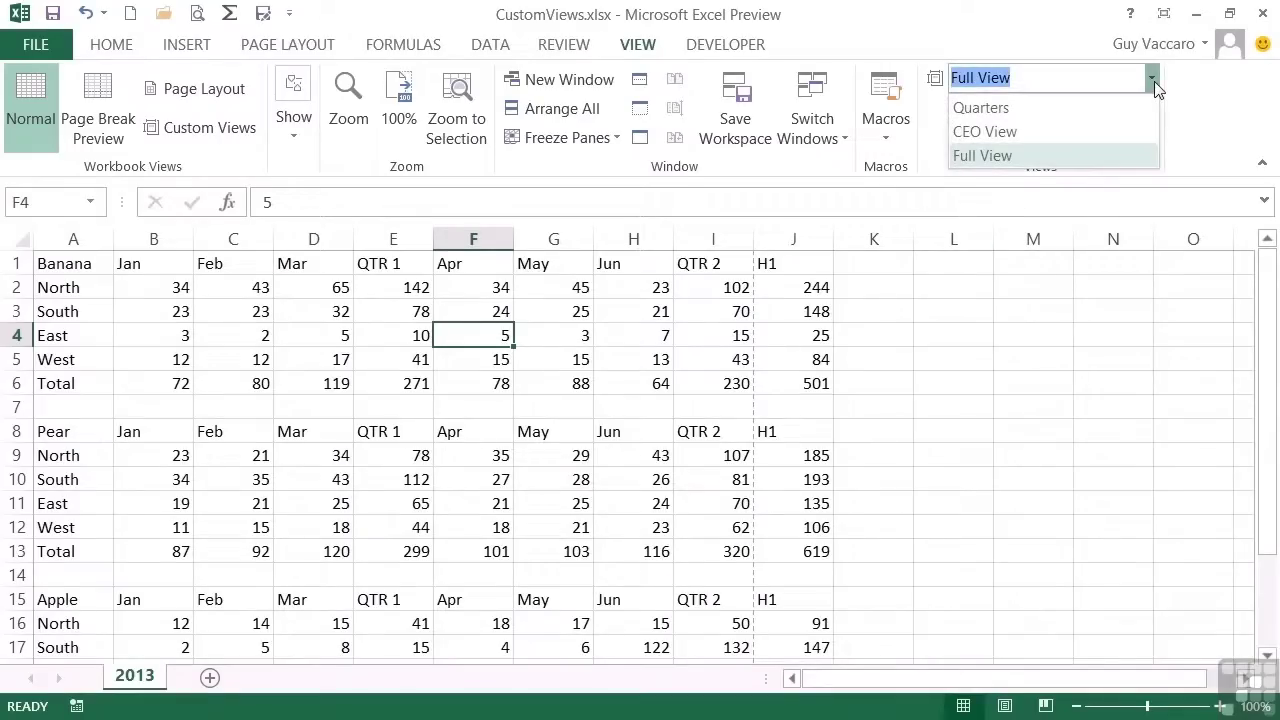
left_click(1155, 84)
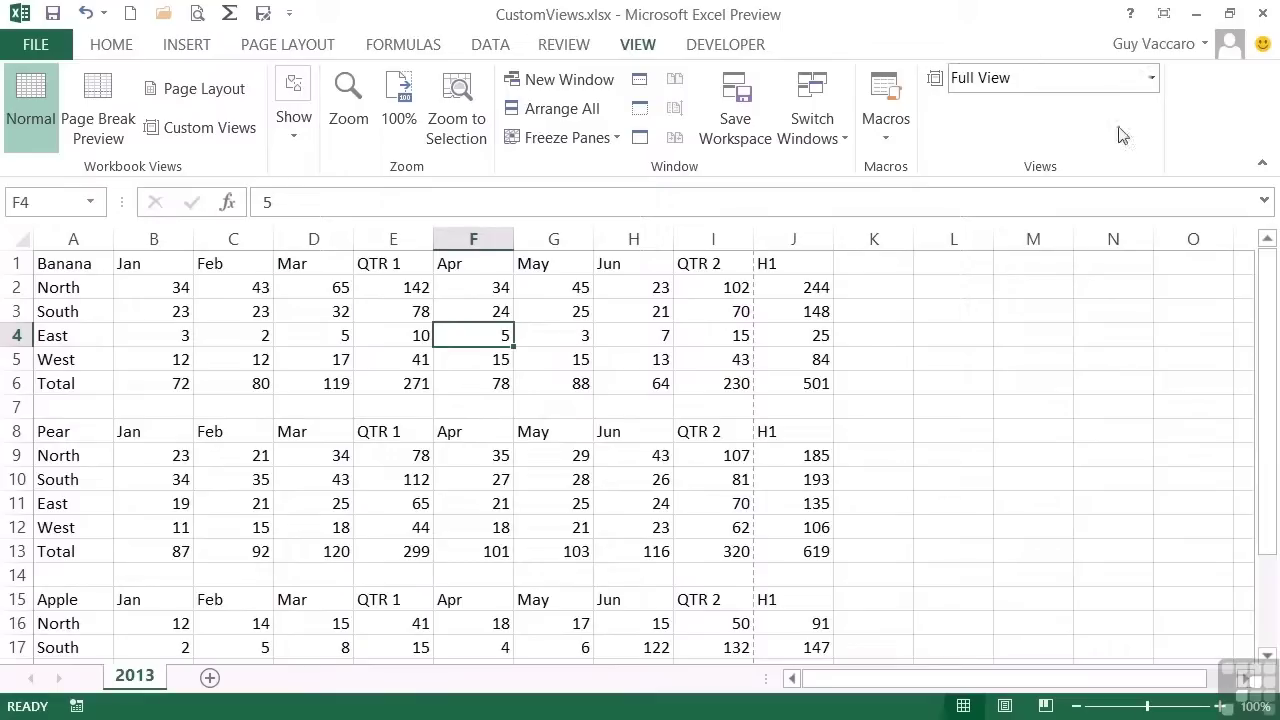
Remove the Views (Custom) group from the View tab in Customize Ribbon and confirm.
right_click(1031, 131)
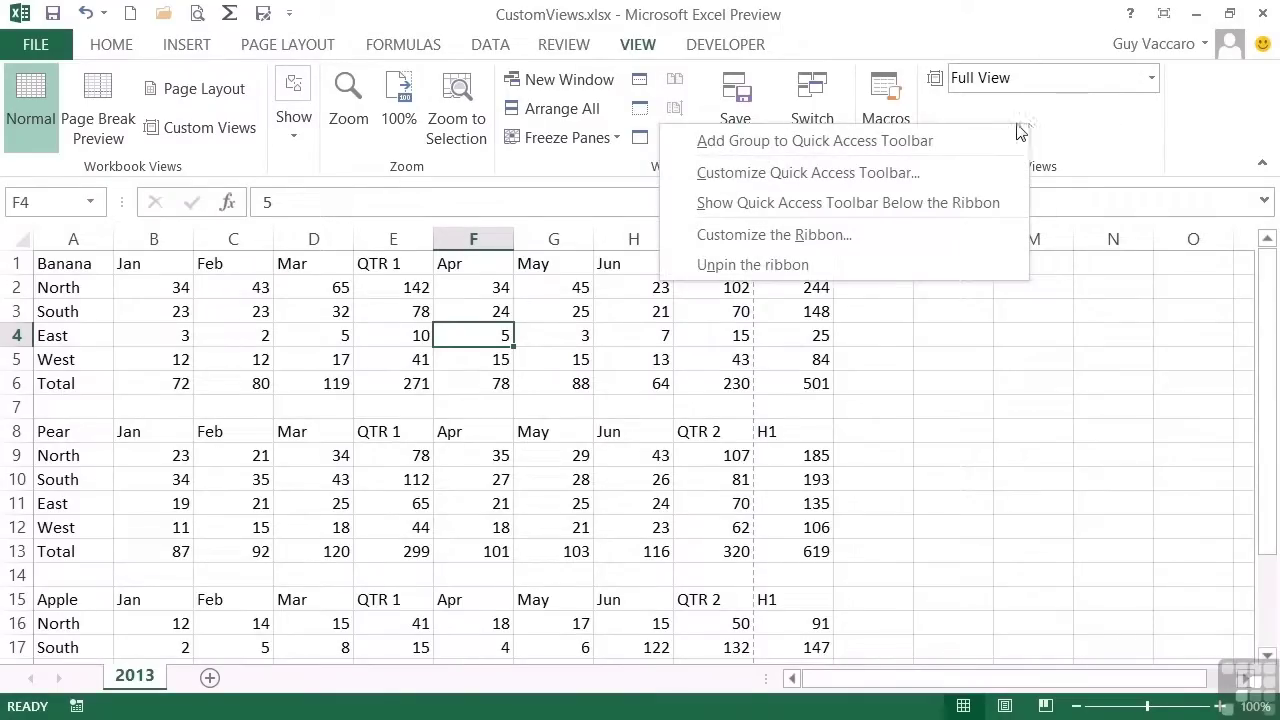
left_click(809, 237)
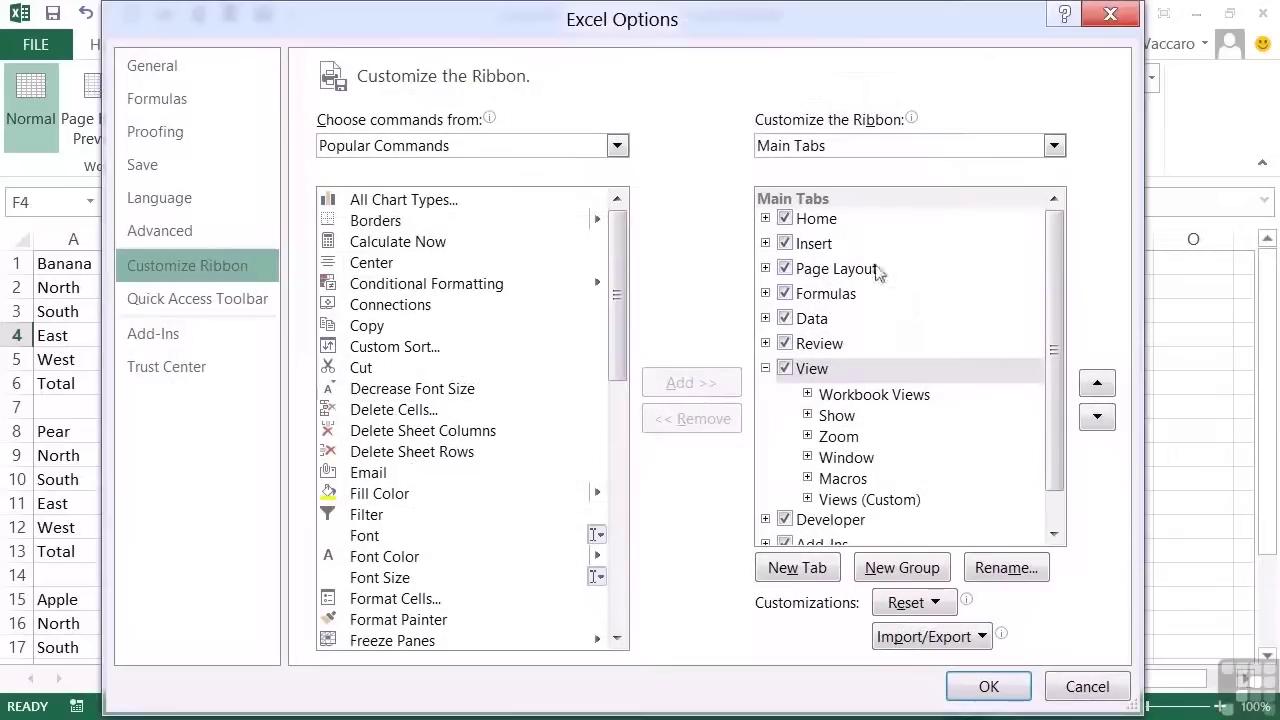
left_click(888, 499)
scroll(1060, 490, "down", 2)
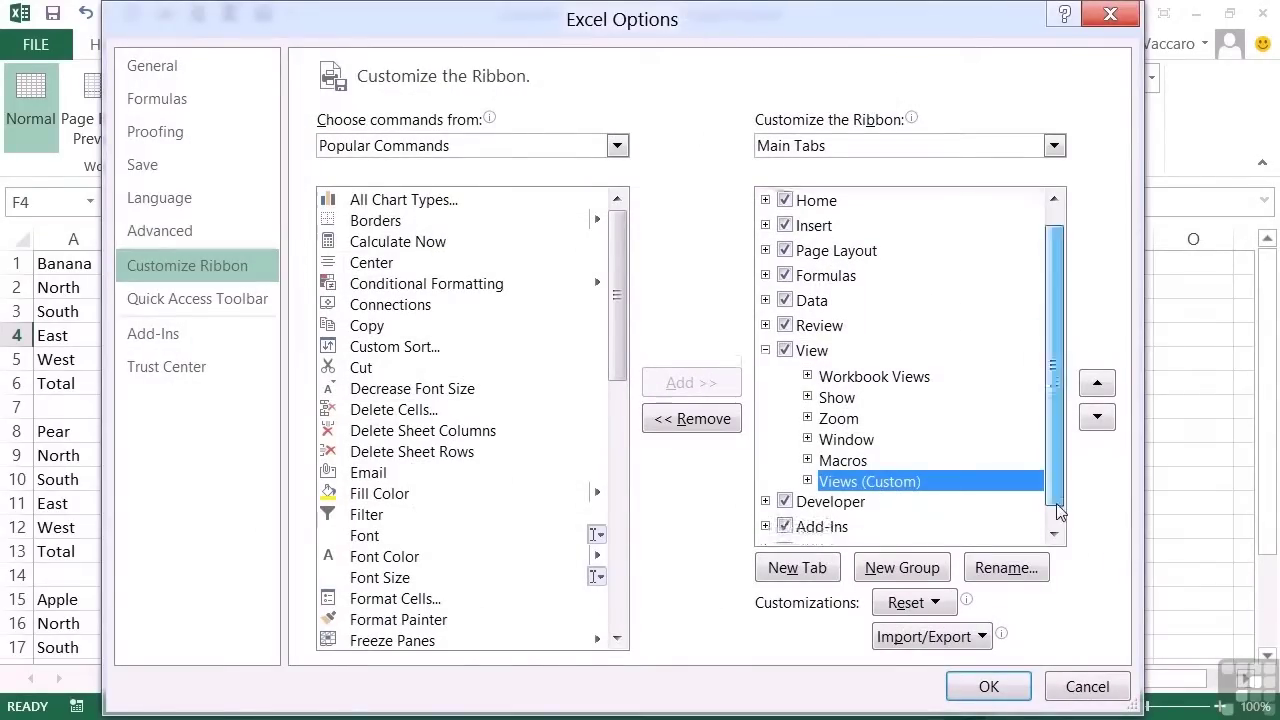
left_click(698, 421)
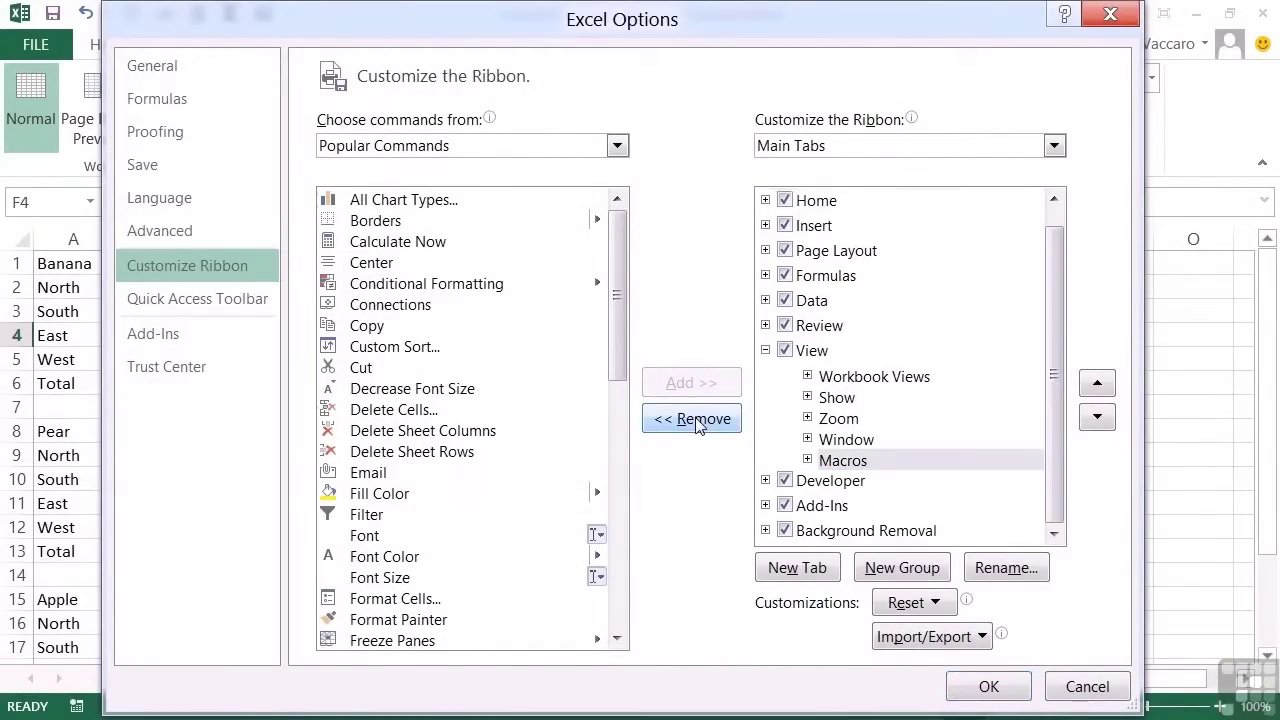
left_click(1008, 692)
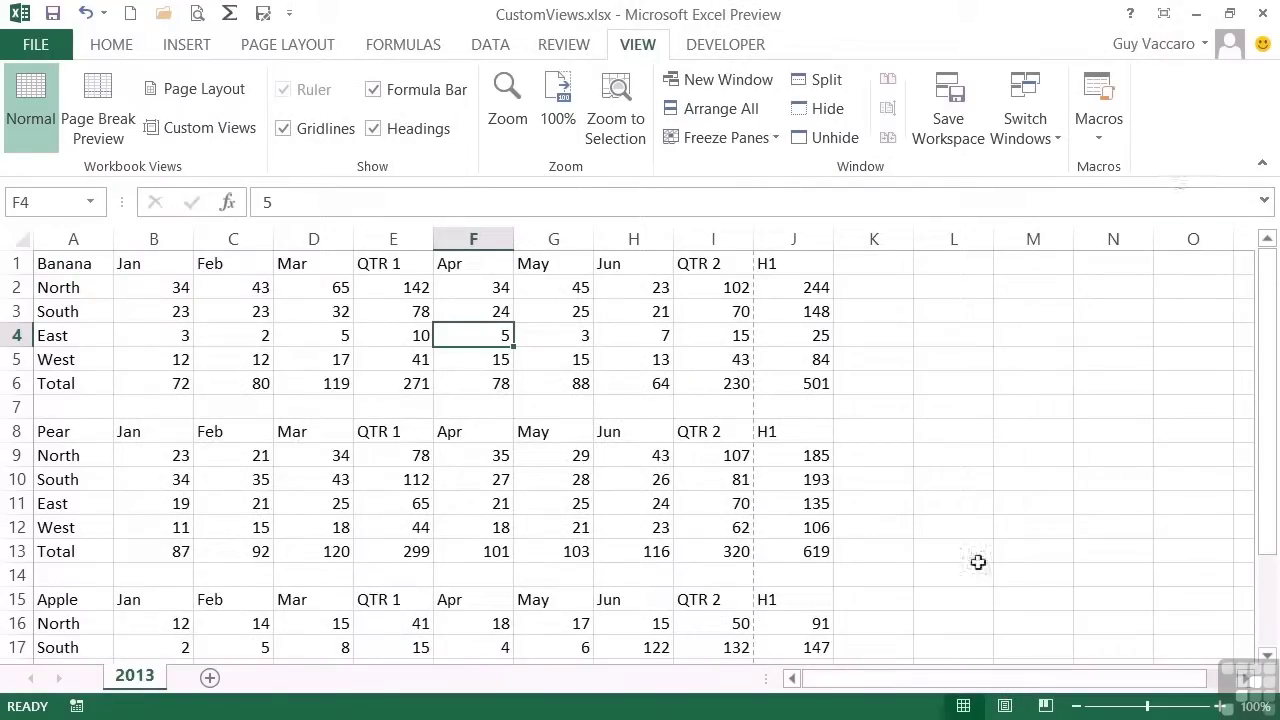